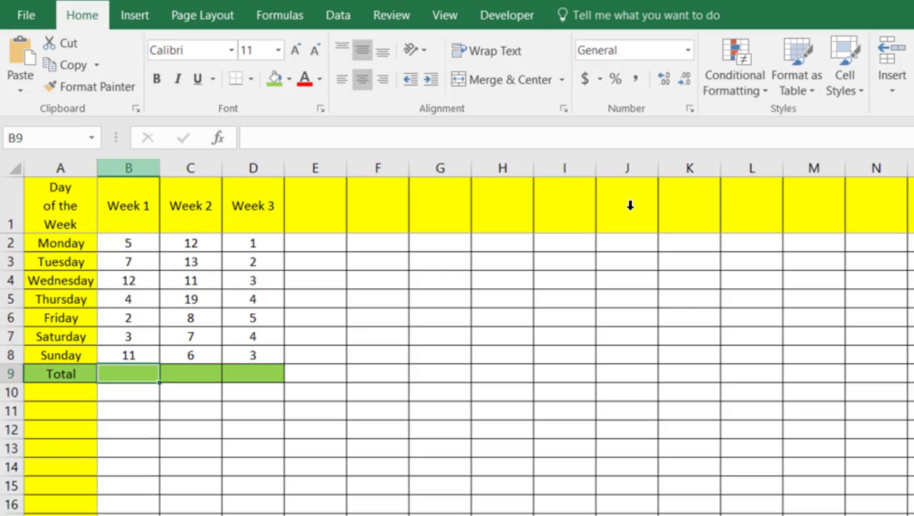
Step: Select the Week 1, Week 2 and Week 3 columns and the daily data rows to review the table
left_click(128, 167)
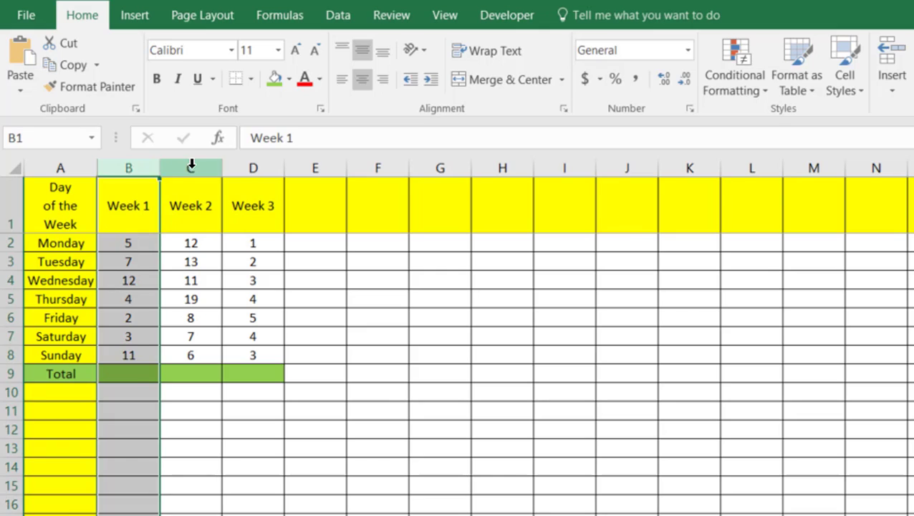
left_click(190, 167)
left_click(254, 168)
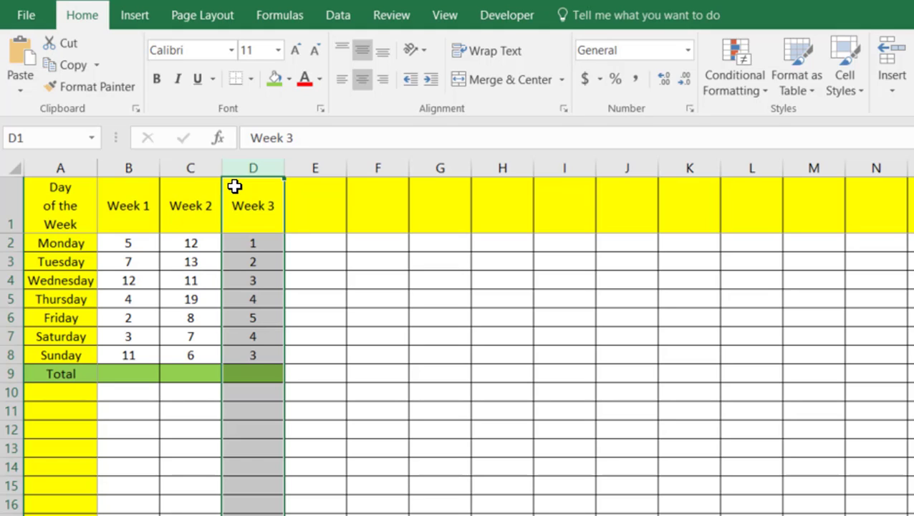
left_click(140, 167)
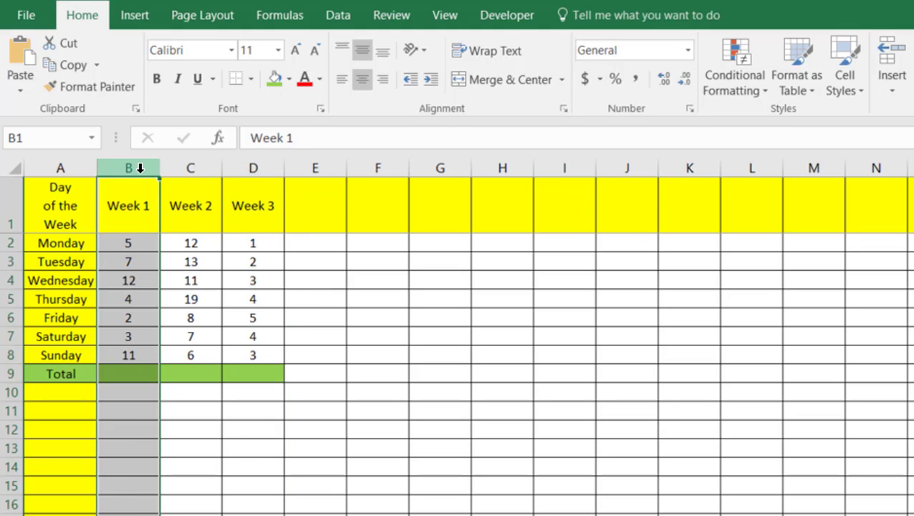
left_click(188, 167)
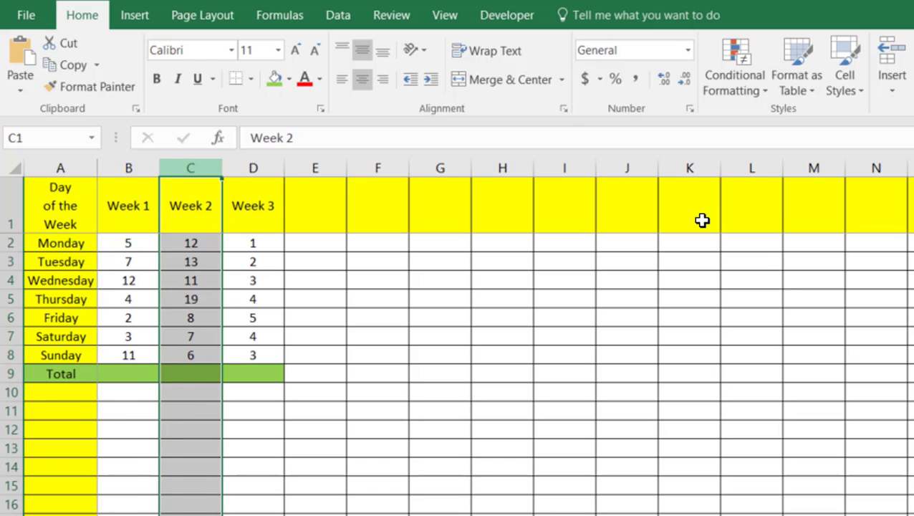
left_click(253, 167)
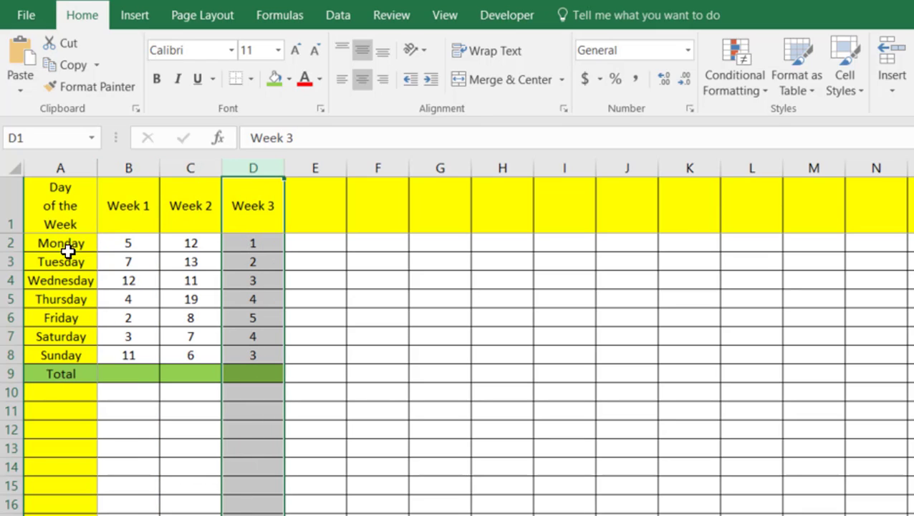
left_click_drag(10, 242, 4, 351)
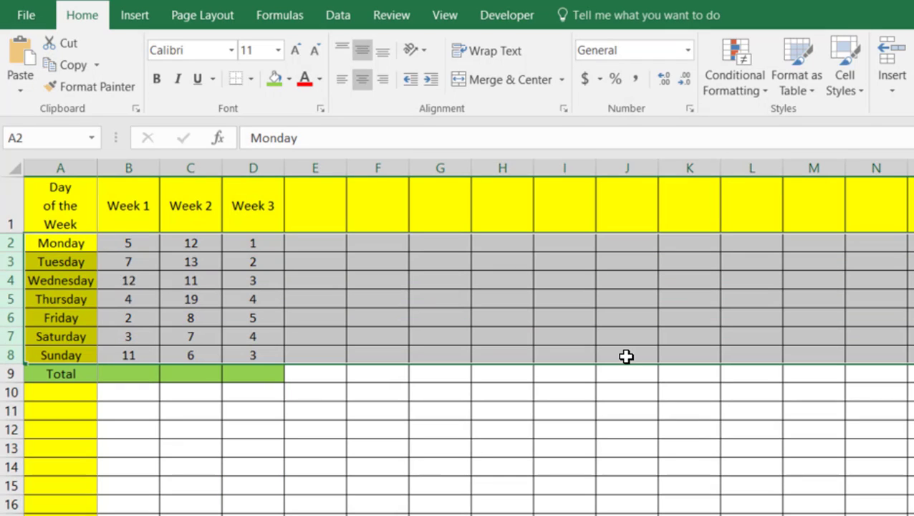
left_click(129, 280)
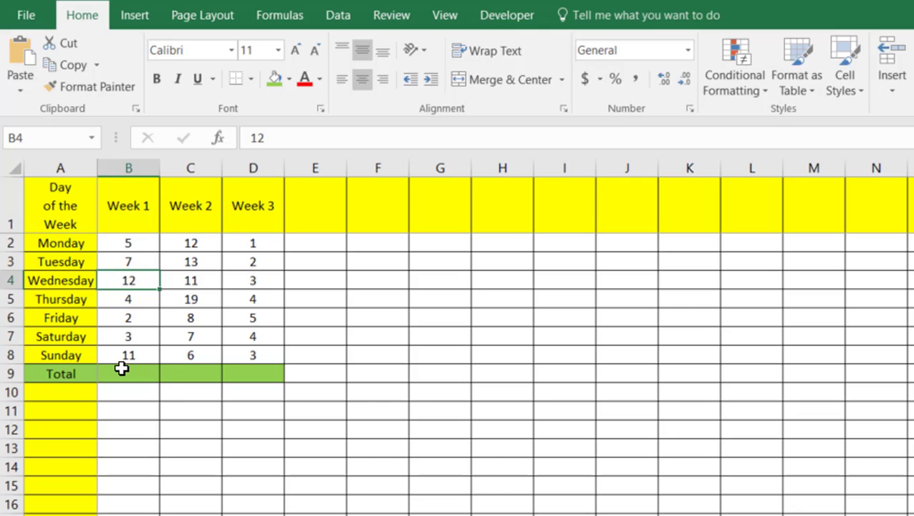
Step: Enter =B2+B3+B4+B5+B6+B7+B8 in B9 so Week 1 totals 44
left_click(119, 370)
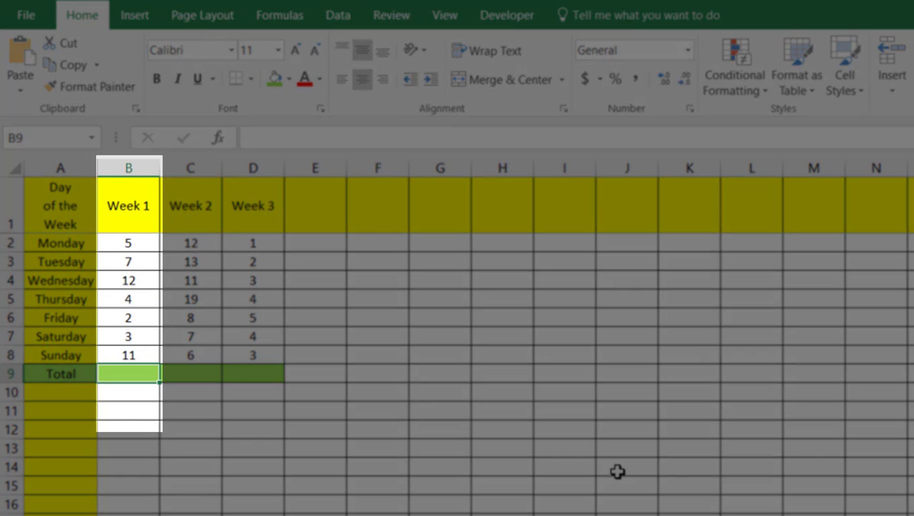
type("=")
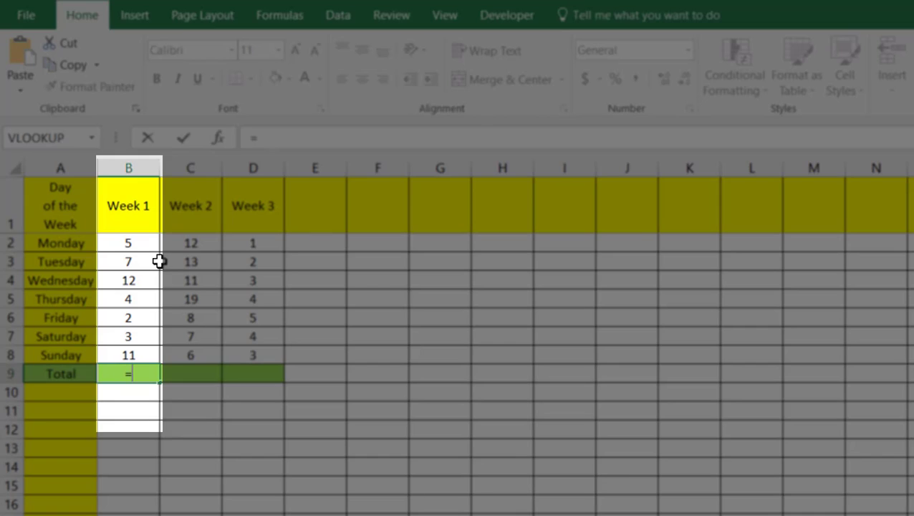
left_click(143, 245)
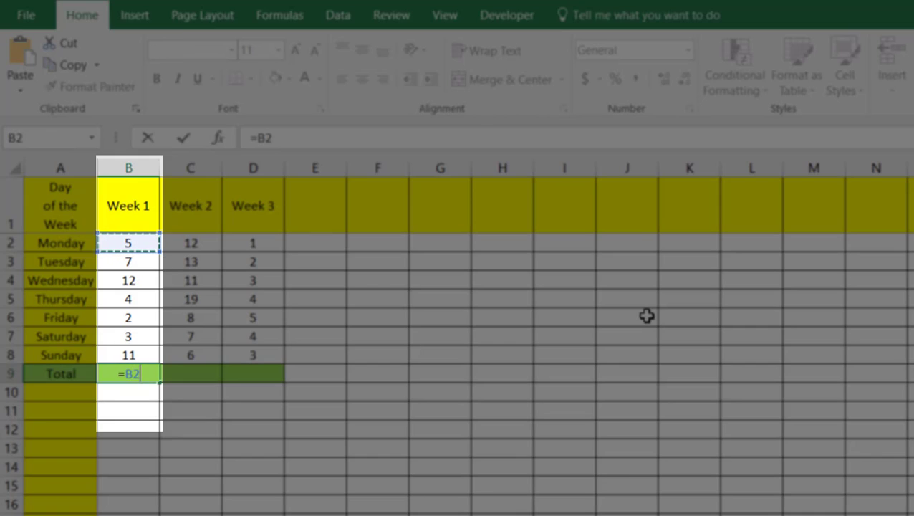
type("+")
left_click(138, 262)
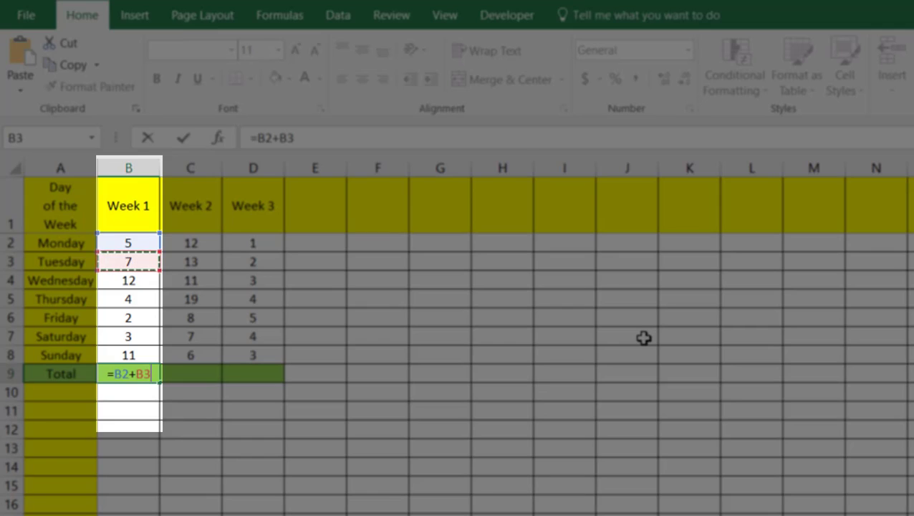
type("+")
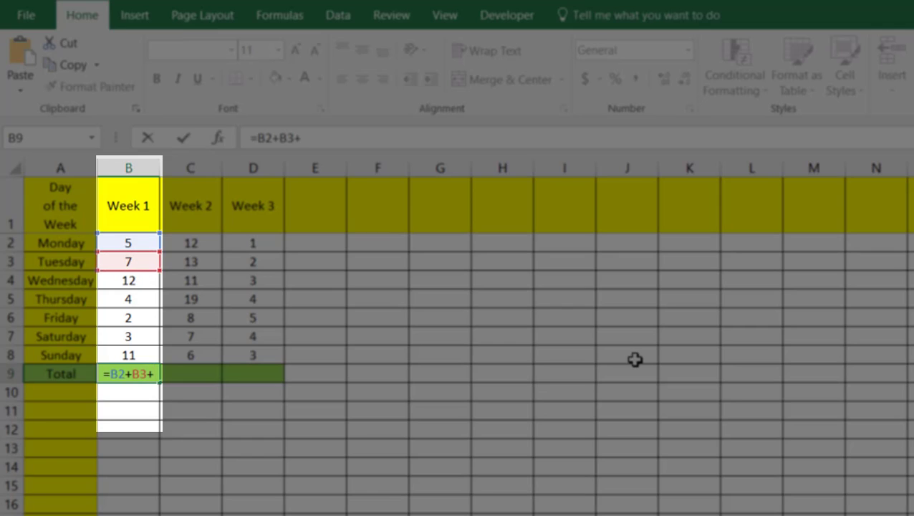
left_click(124, 283)
type("+")
left_click(120, 300)
type("+")
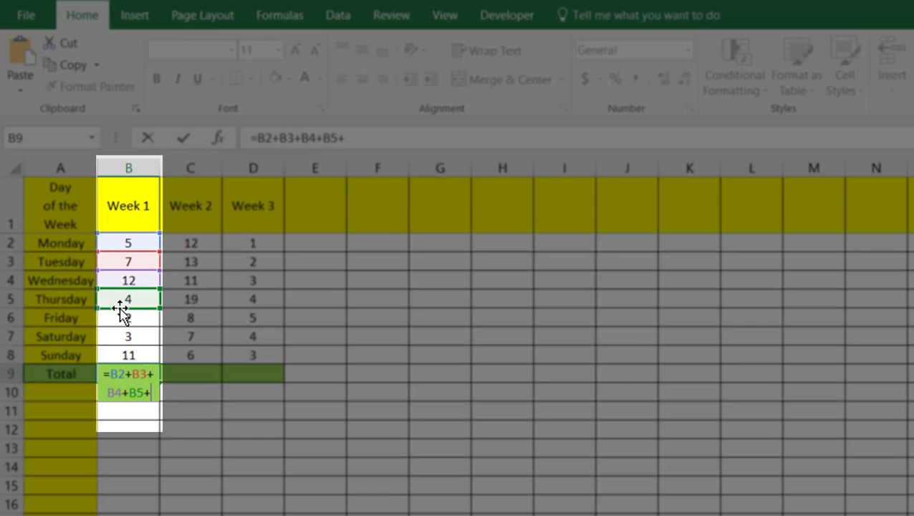
left_click(116, 315)
type("+")
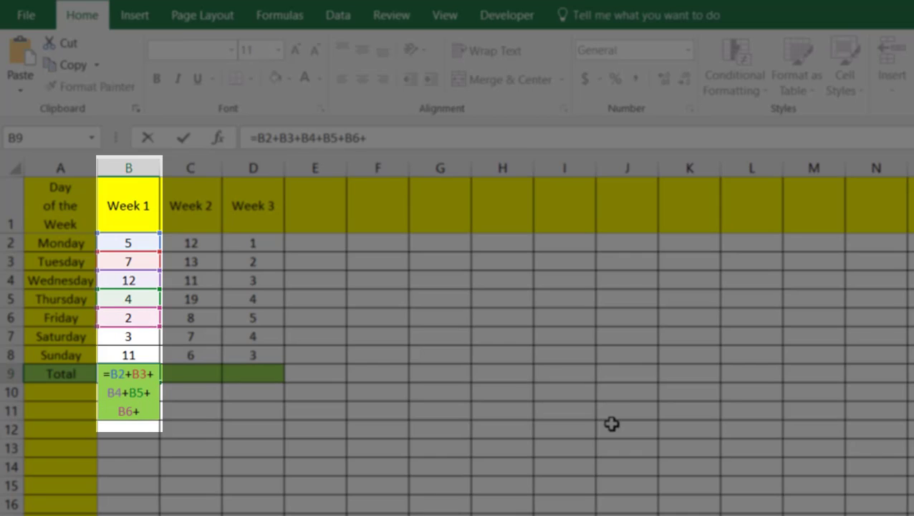
left_click(118, 335)
type("+")
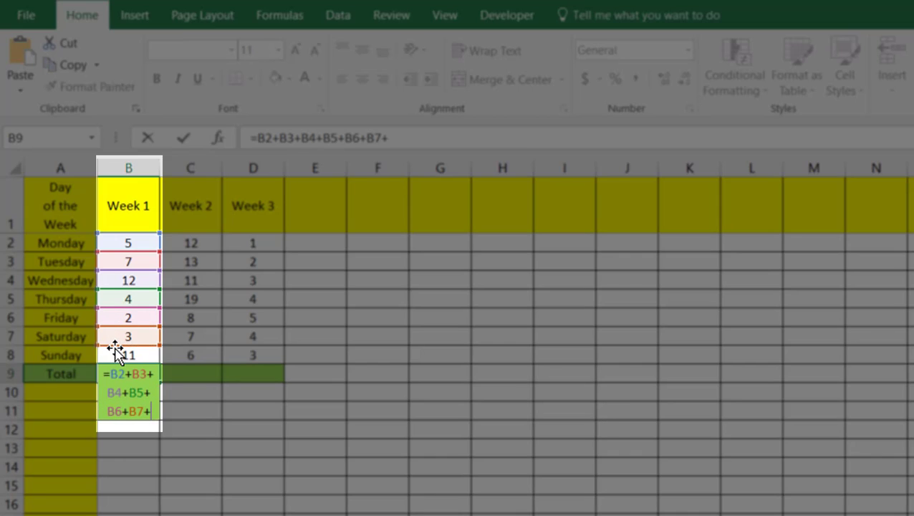
left_click(116, 349)
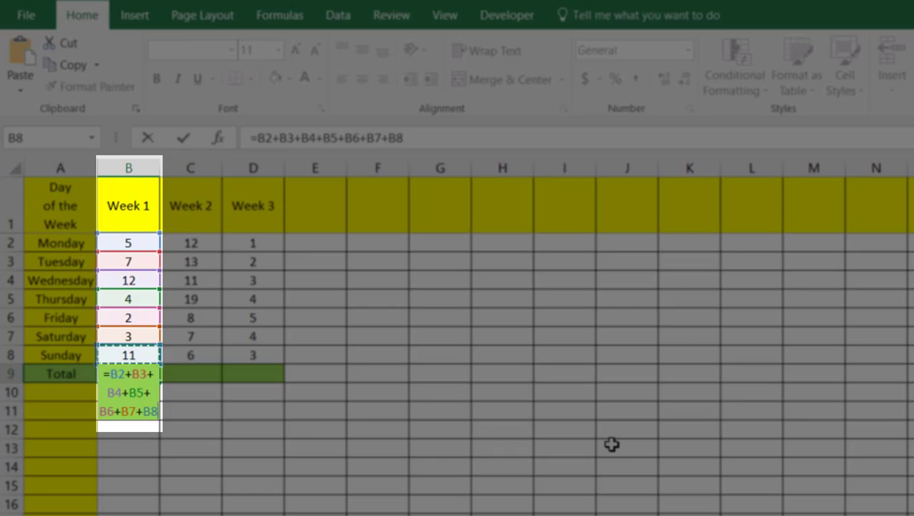
key("Return")
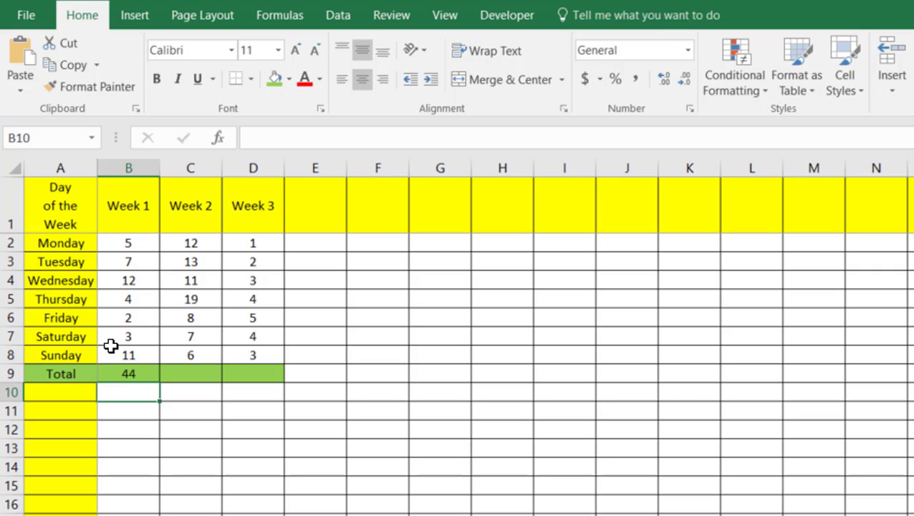
left_click(119, 172)
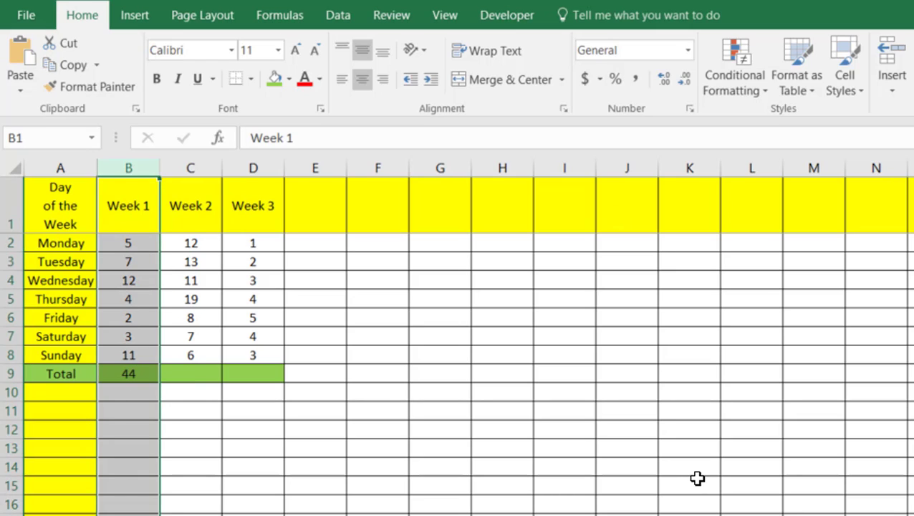
left_click(183, 374)
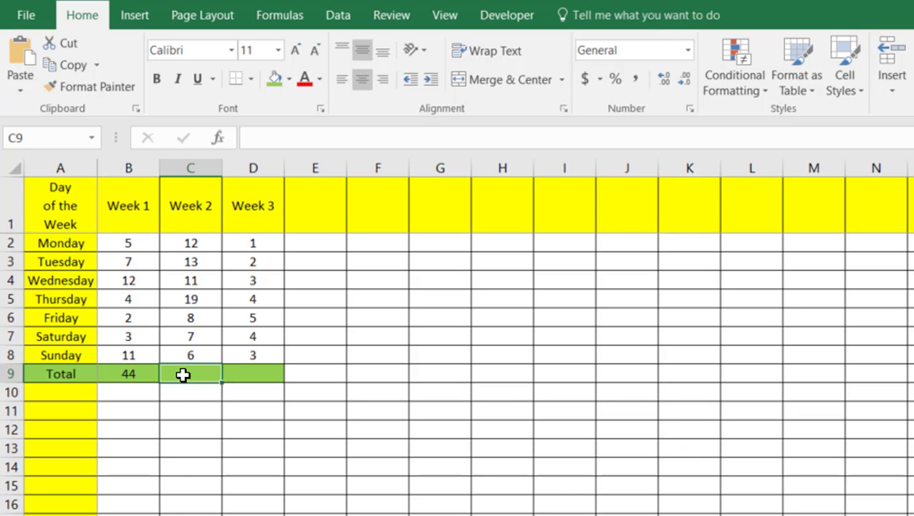
Step: Enter =SUM(C2:C8) in C9 so the Week 2 total shows 76
type("=")
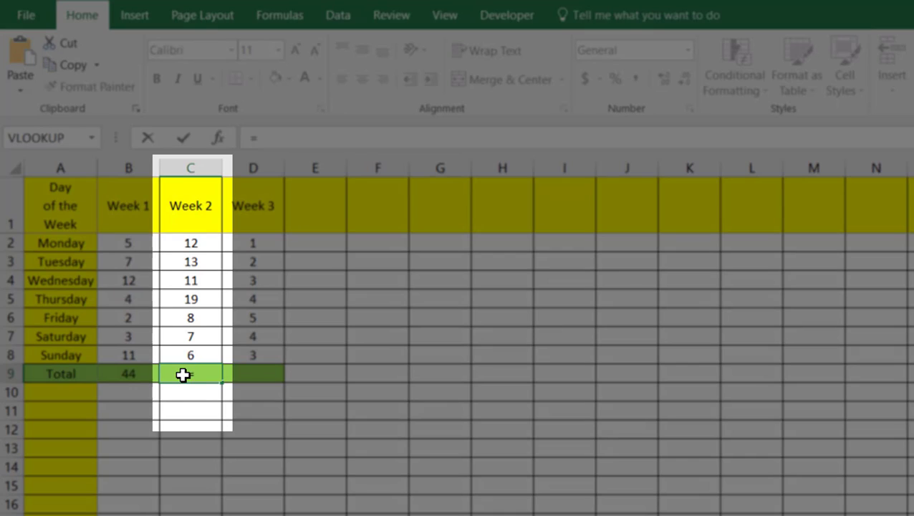
type("SUM")
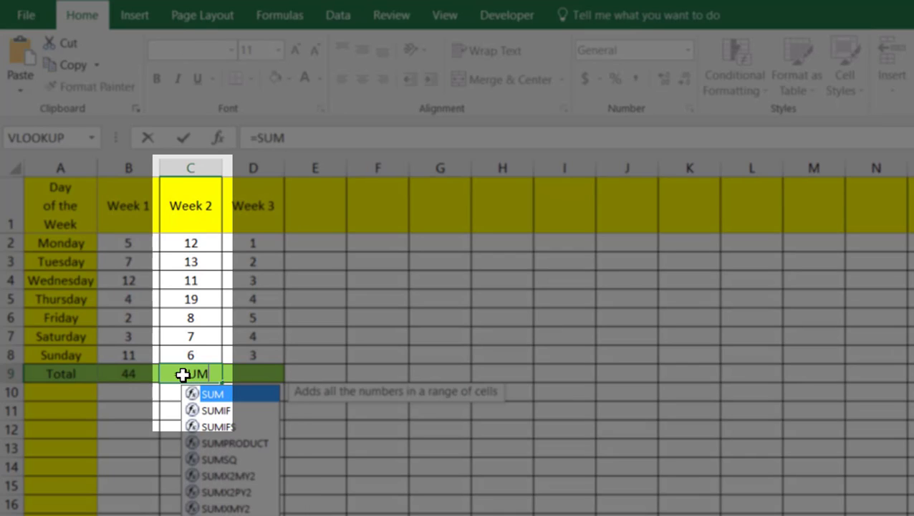
type("(")
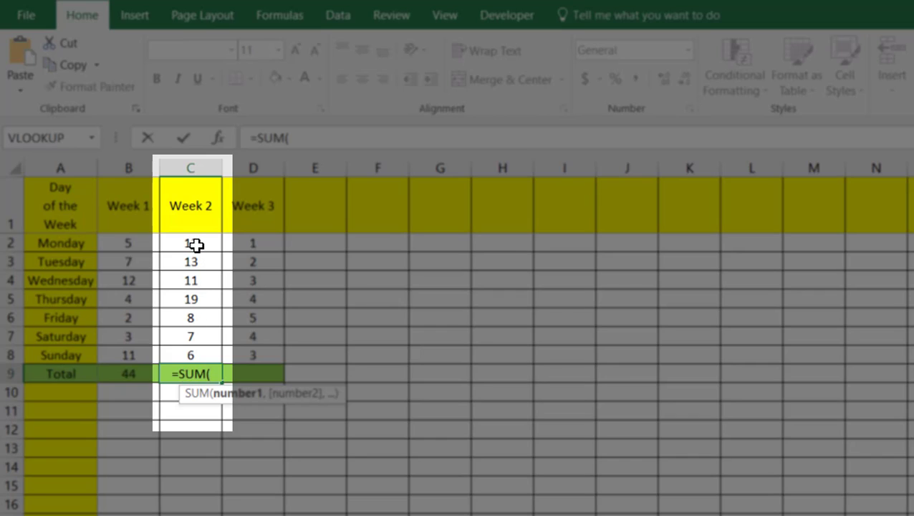
left_click_drag(195, 244, 188, 355)
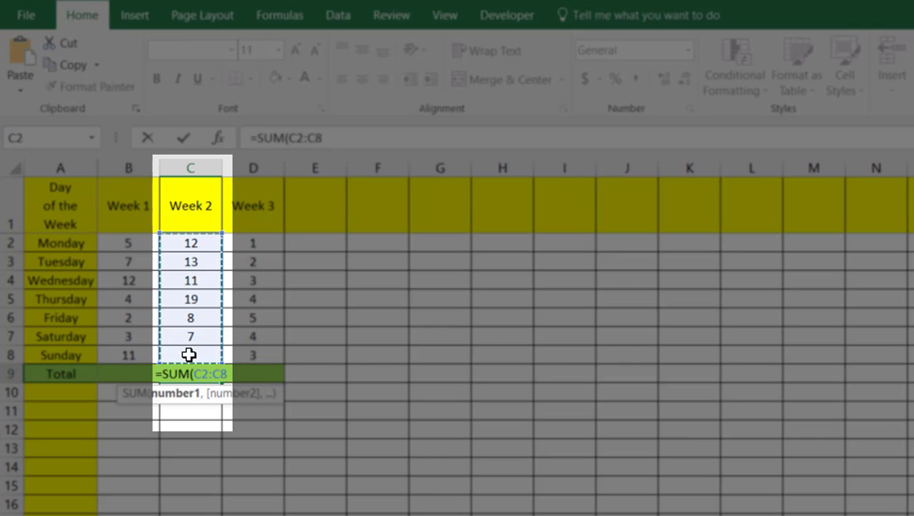
type(")")
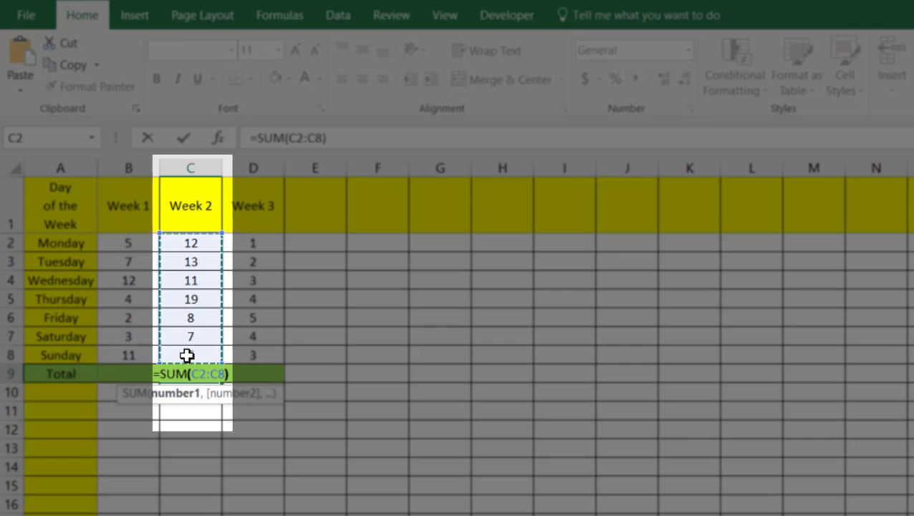
key("Return")
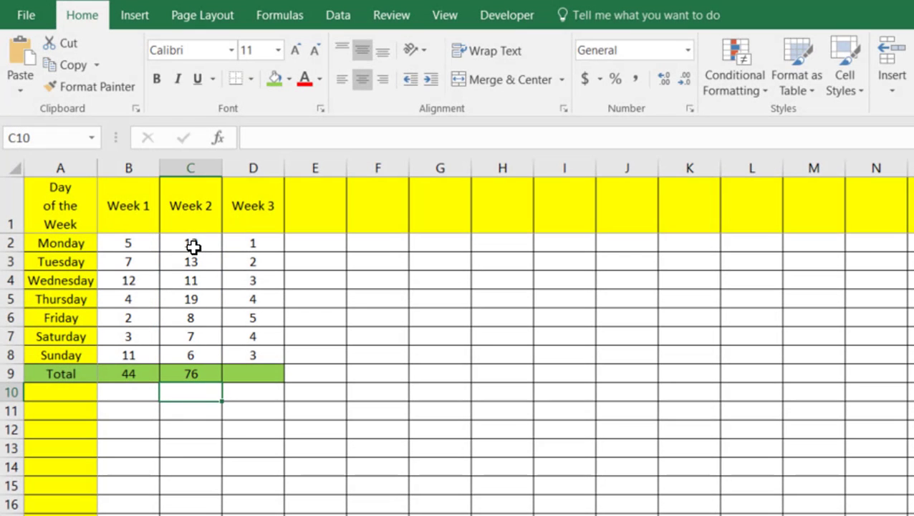
left_click(192, 246)
Step: Replace C2 with 10 and C4 with 8 so the Week 2 SUM recalculates to 71
key("Delete")
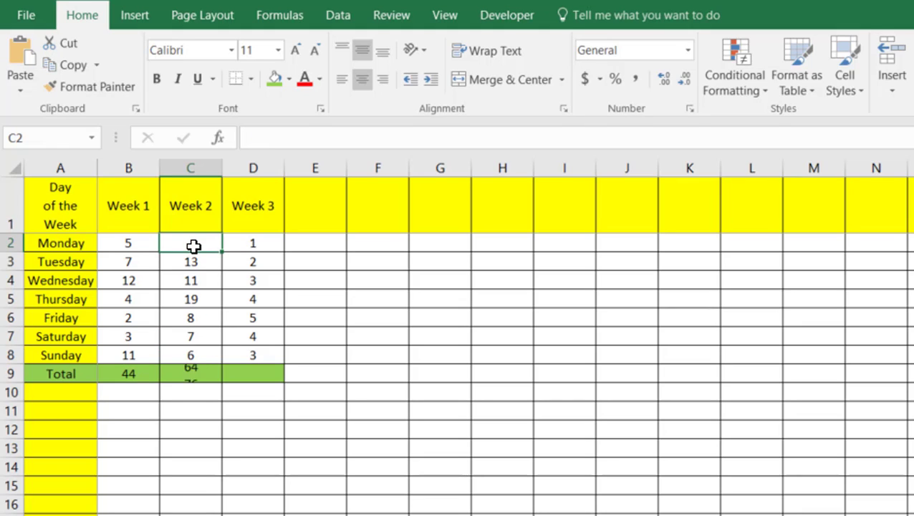
left_click(190, 313)
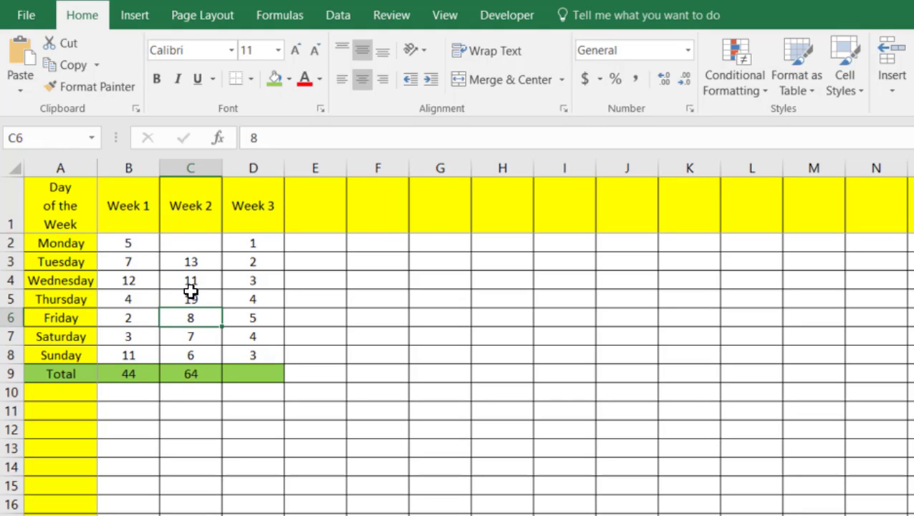
left_click(188, 246)
type("10")
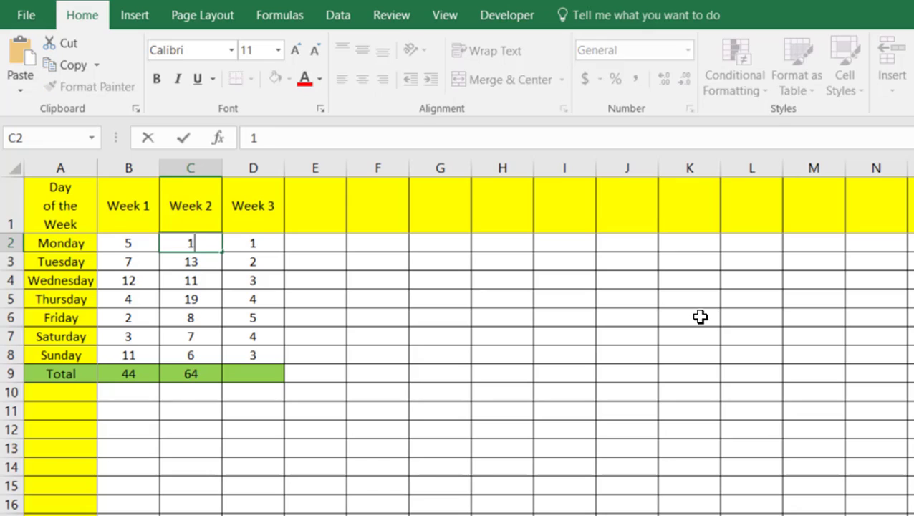
key("Return")
key("Return")
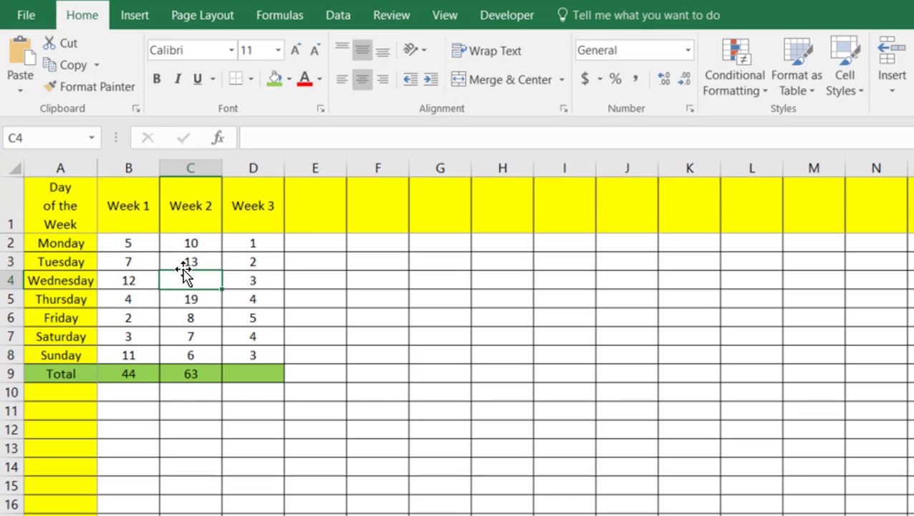
type("8")
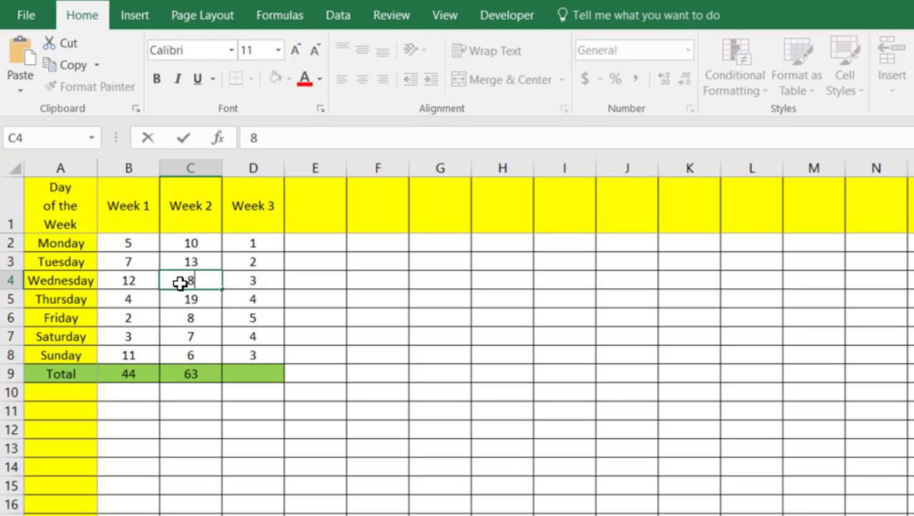
key("Return")
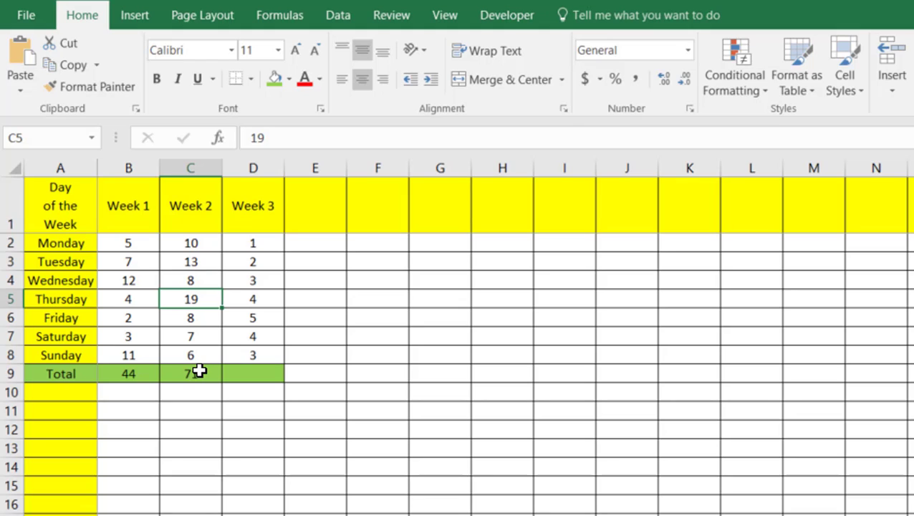
left_click(187, 169)
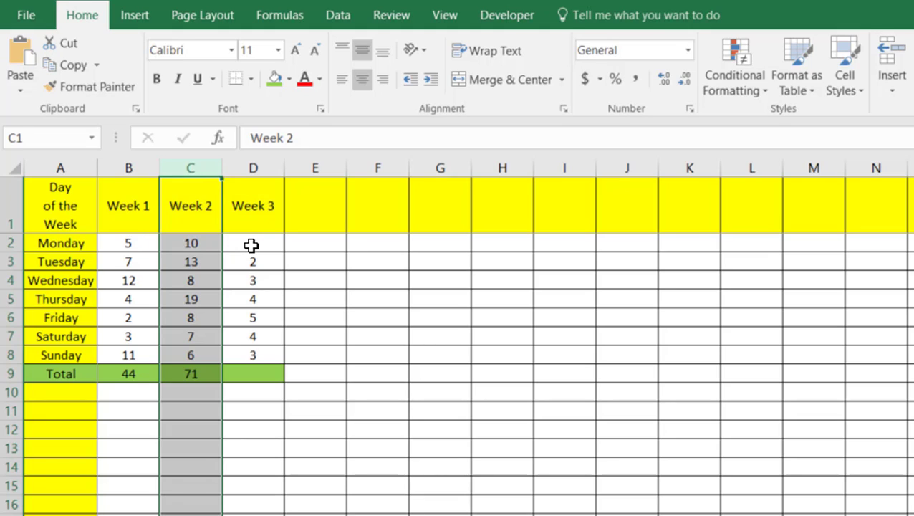
Step: Select D9 and the Week 3 values D2:D8 for an AutoSum total of 22
left_click(250, 245)
left_click(266, 379)
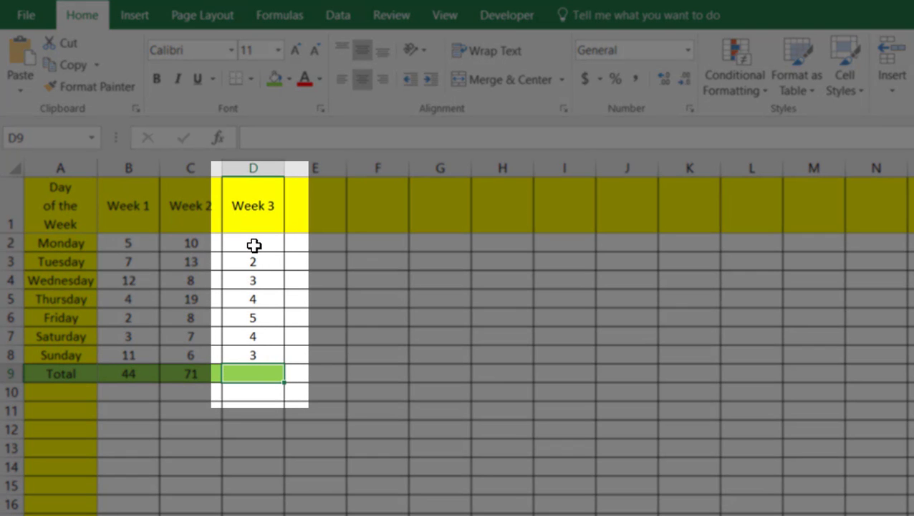
left_click_drag(254, 245, 262, 365)
left_click(259, 376)
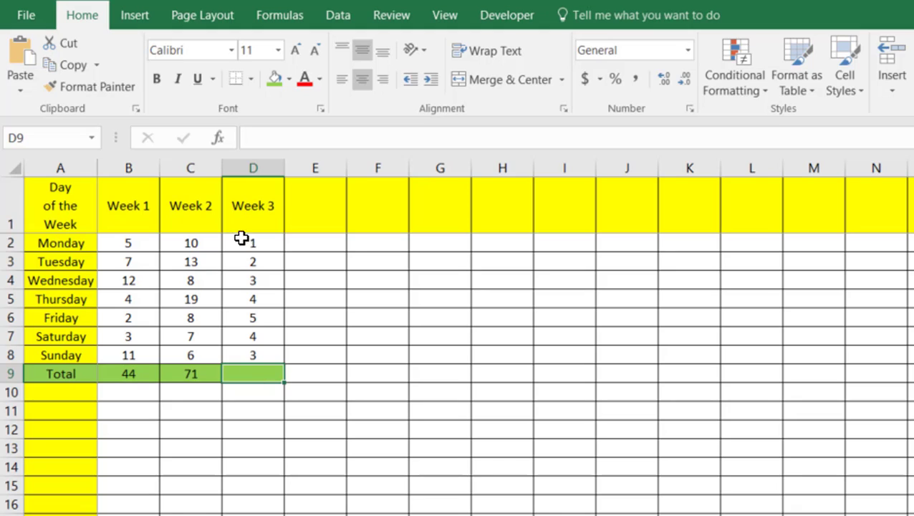
left_click_drag(243, 242, 248, 345)
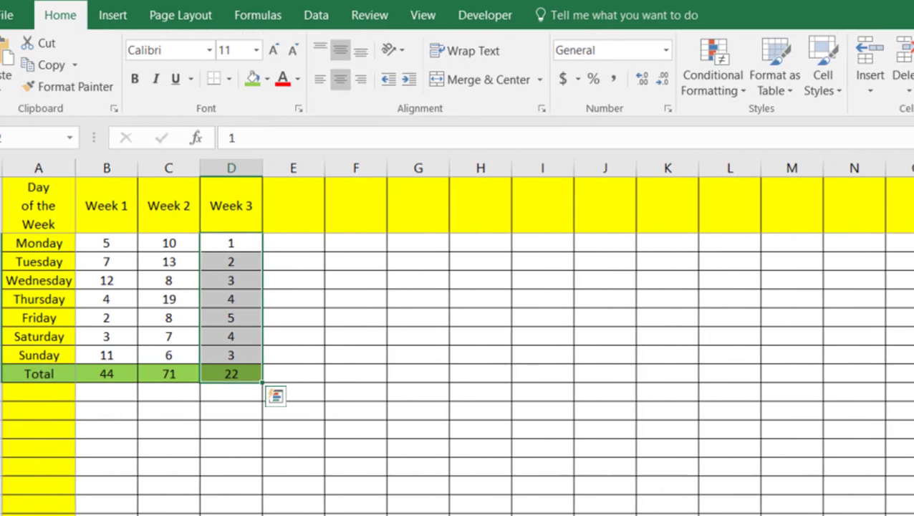
left_click(254, 374)
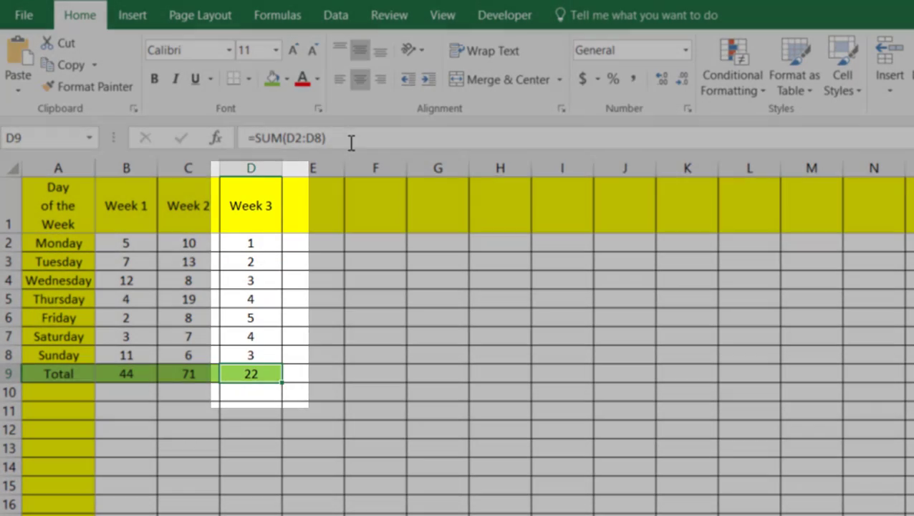
left_click_drag(331, 138, 249, 136)
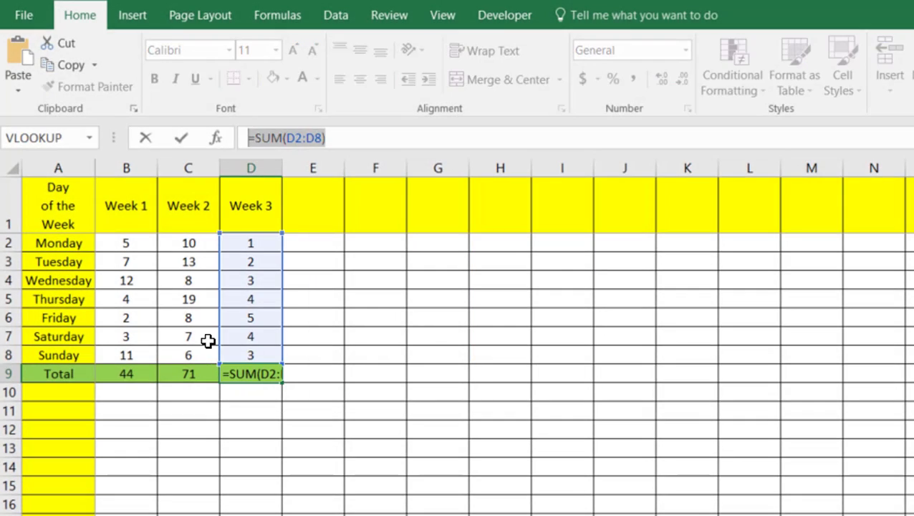
type("=")
left_click(189, 370)
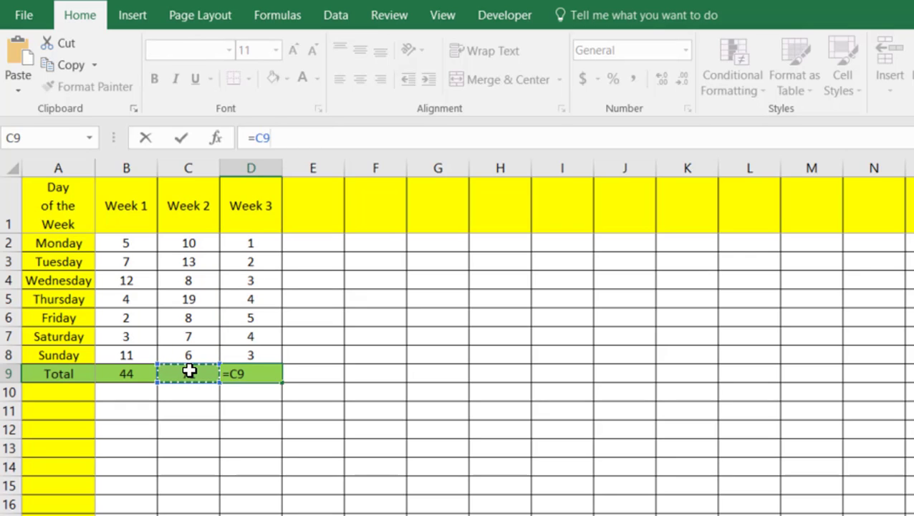
key("Escape")
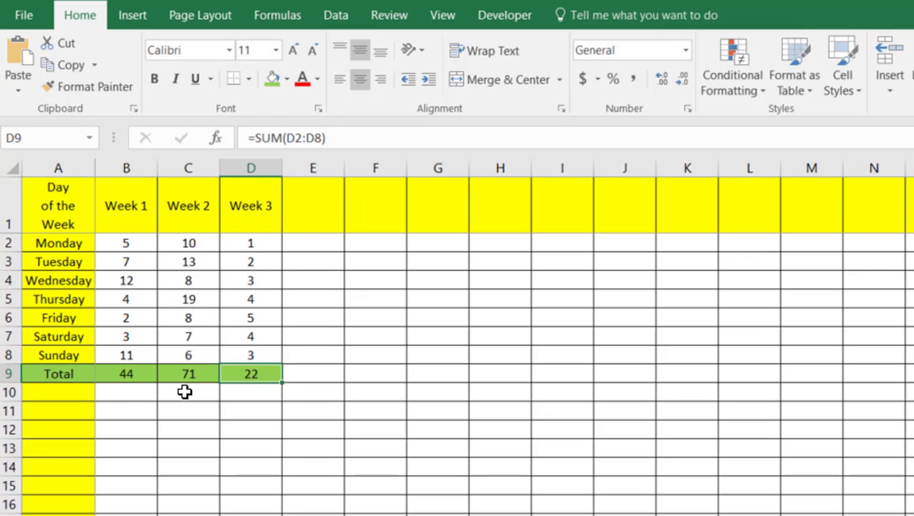
left_click(189, 375)
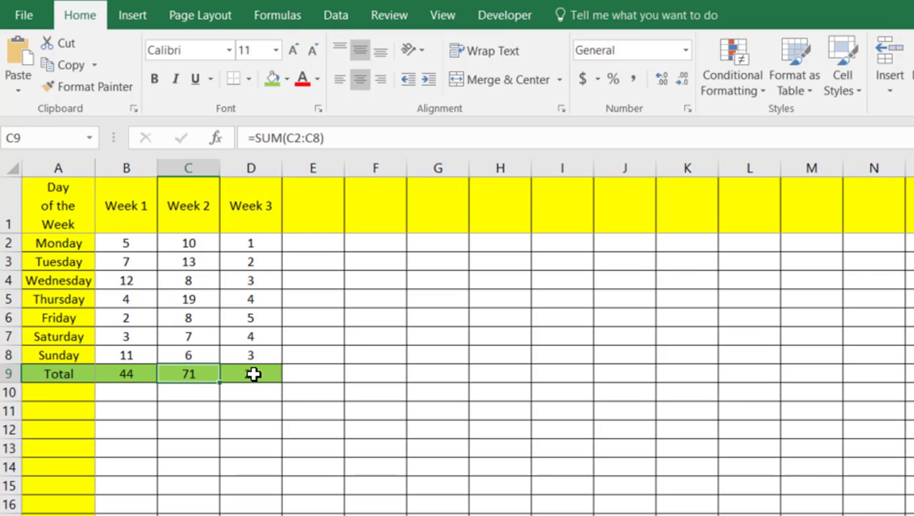
left_click(253, 373)
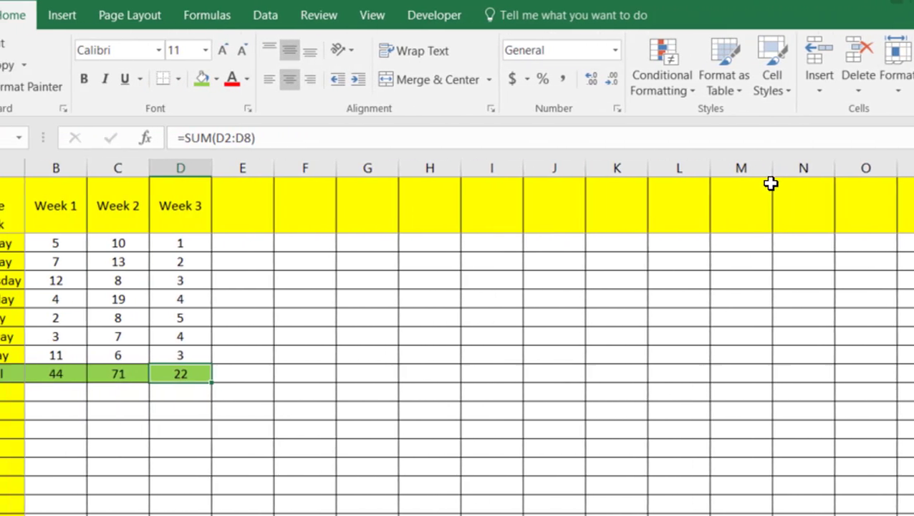
Step: Replace the Week 3 Wednesday value in D4 with 5, raising the total to 24
left_click(251, 279)
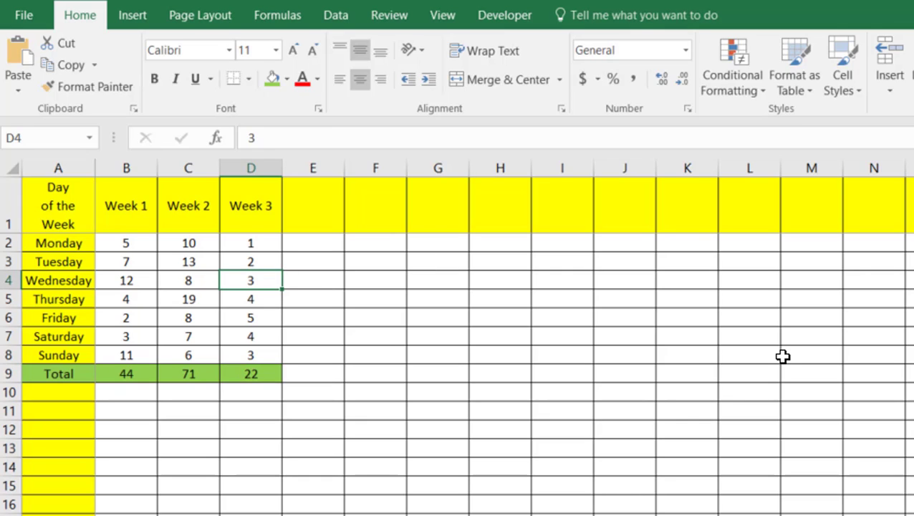
key("Delete")
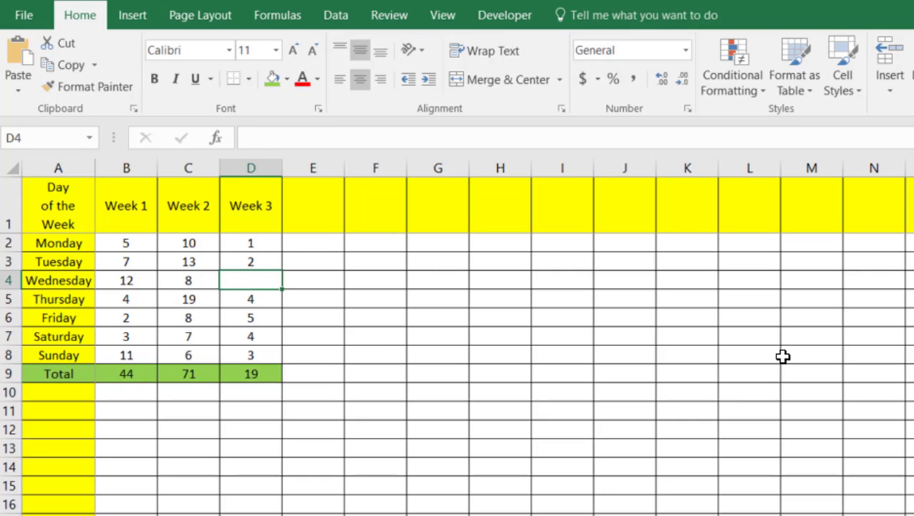
left_click(258, 317)
left_click(259, 281)
type("5")
left_click(251, 312)
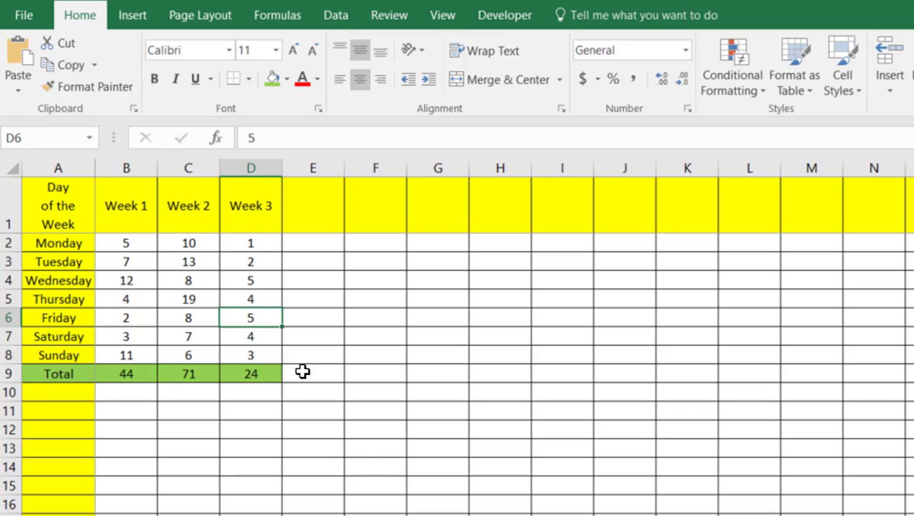
left_click(302, 371)
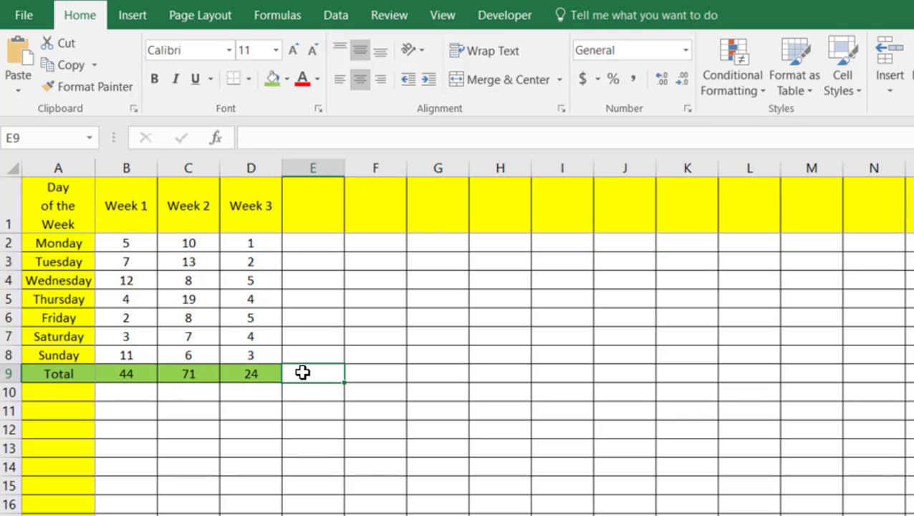
Step: Enter =SUM(B9:D9) in E9 for a grand total of 139
type("=")
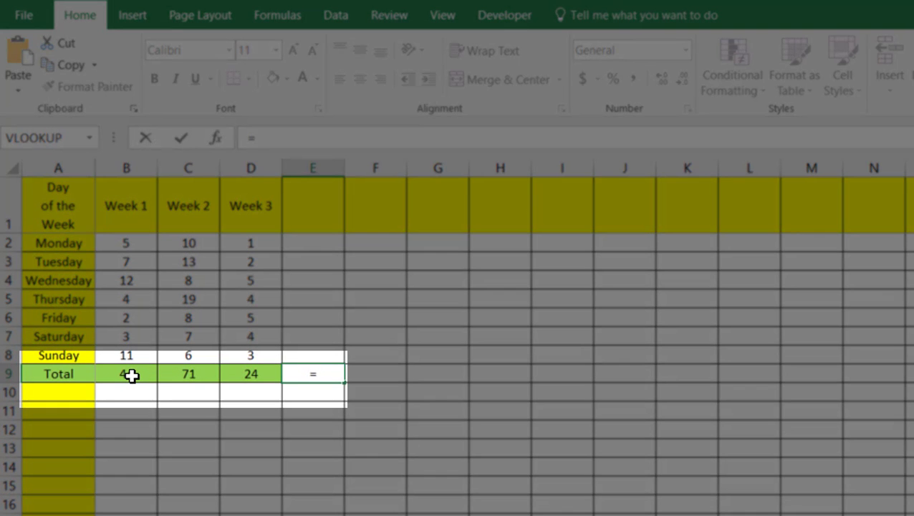
type("SUM")
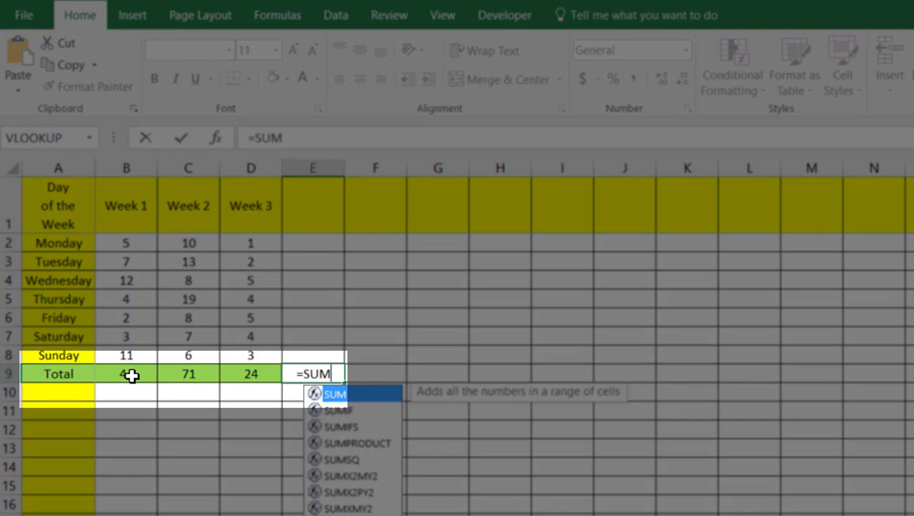
type("(")
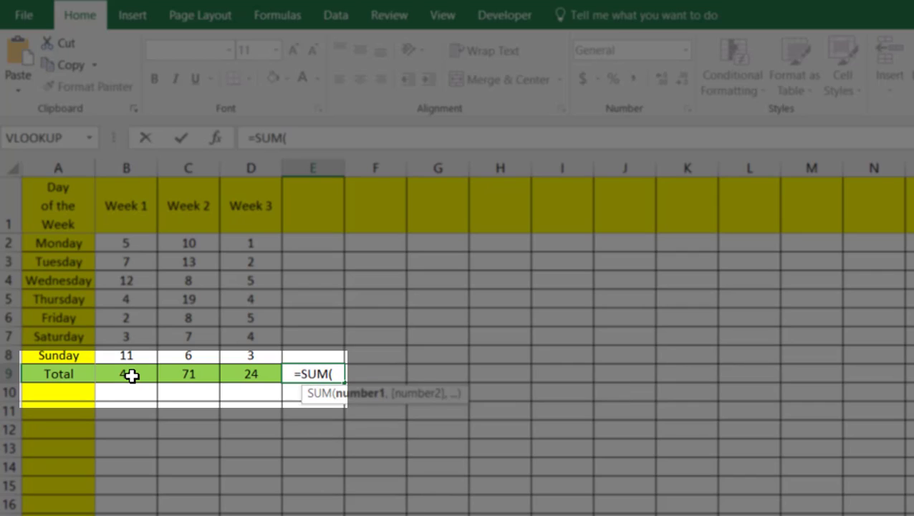
left_click_drag(132, 375, 240, 371)
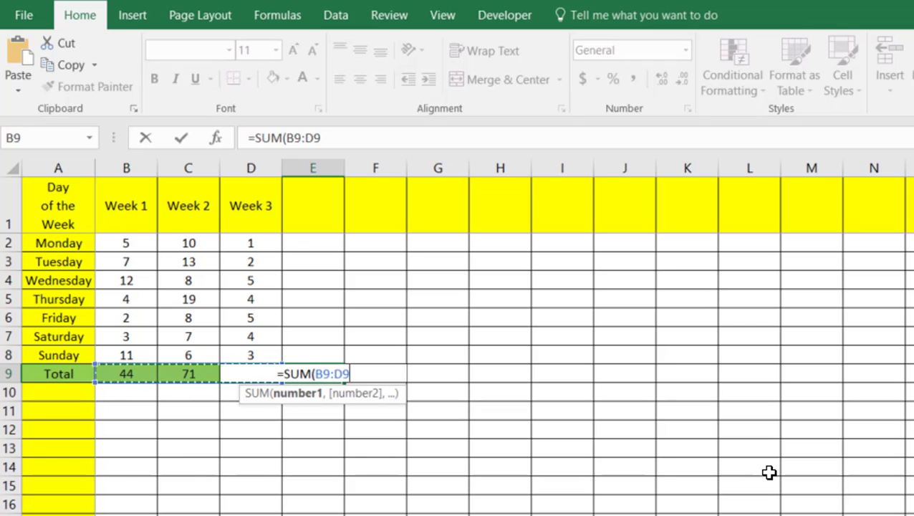
type(")")
key("Return")
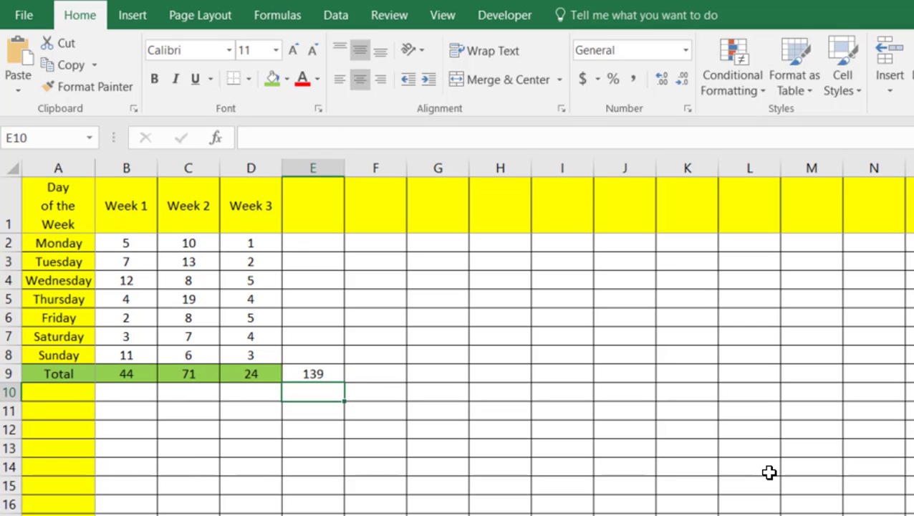